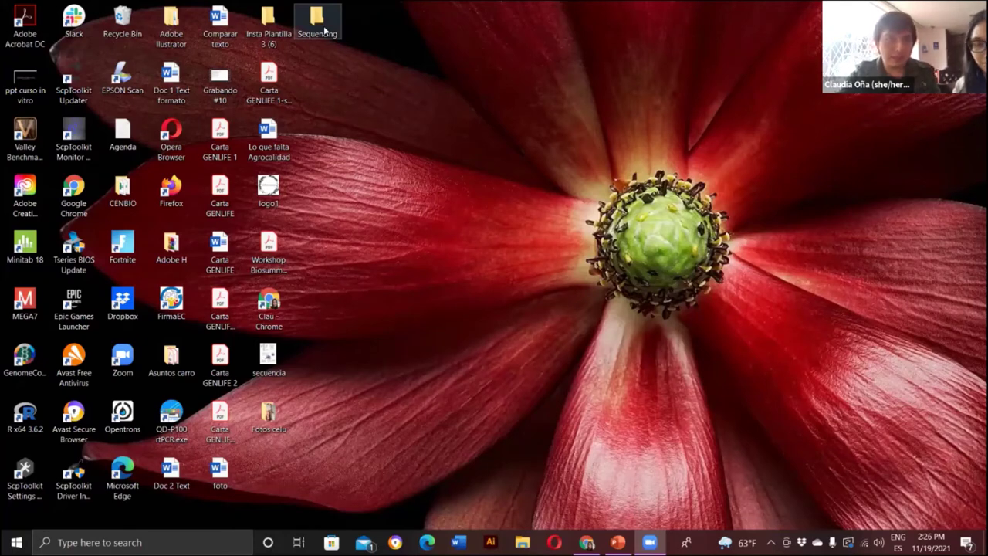
Step: Look at the trace files in the desktop's Sequencing folder and minimize its window
left_click(325, 31)
double_click(324, 30)
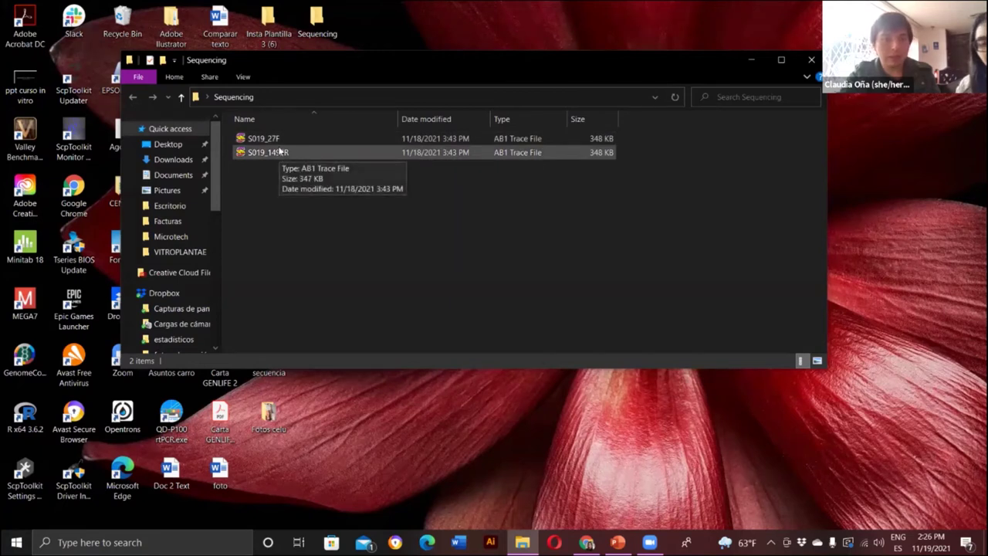
key("Up")
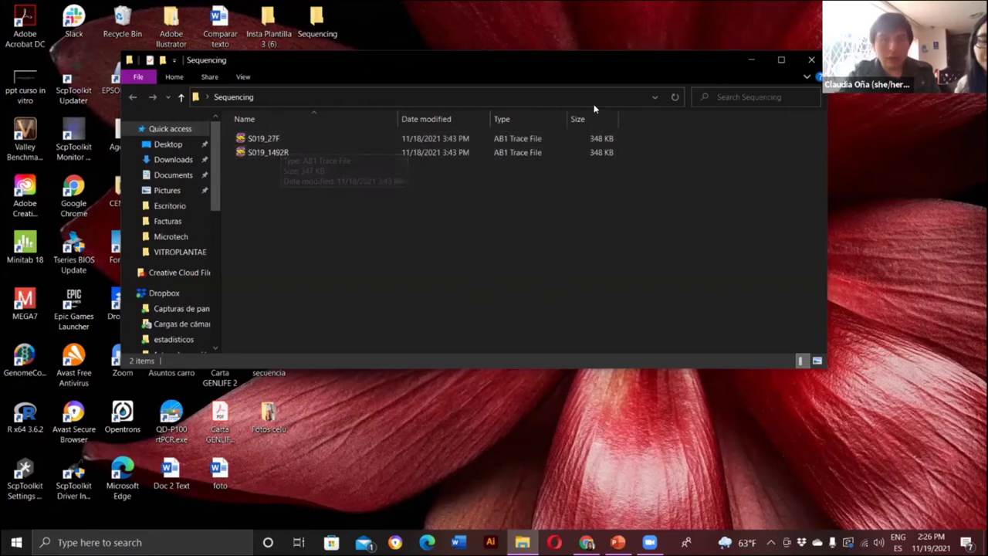
left_click(753, 62)
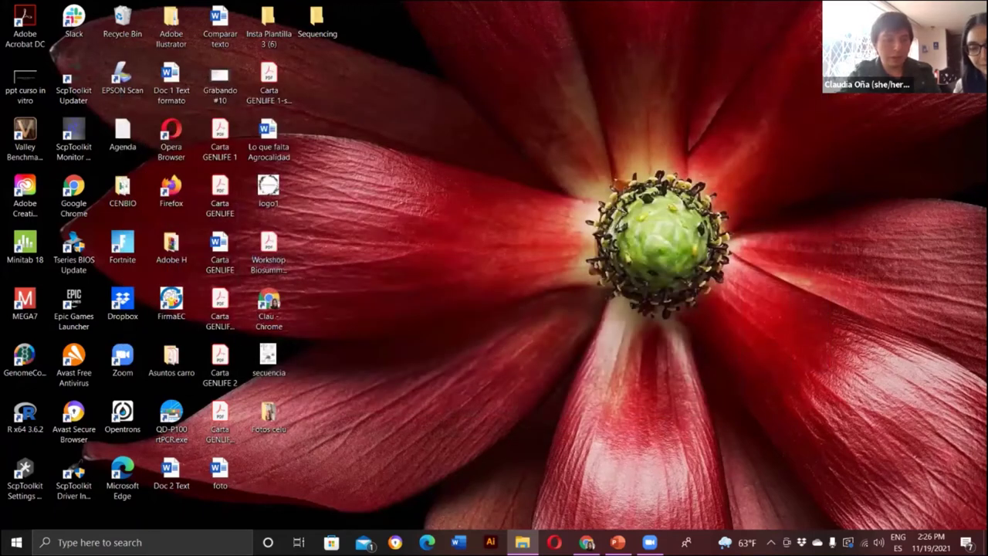
Step: Search the computer for Pregap4, launch it and reposition its window on the desktop
left_click(143, 542)
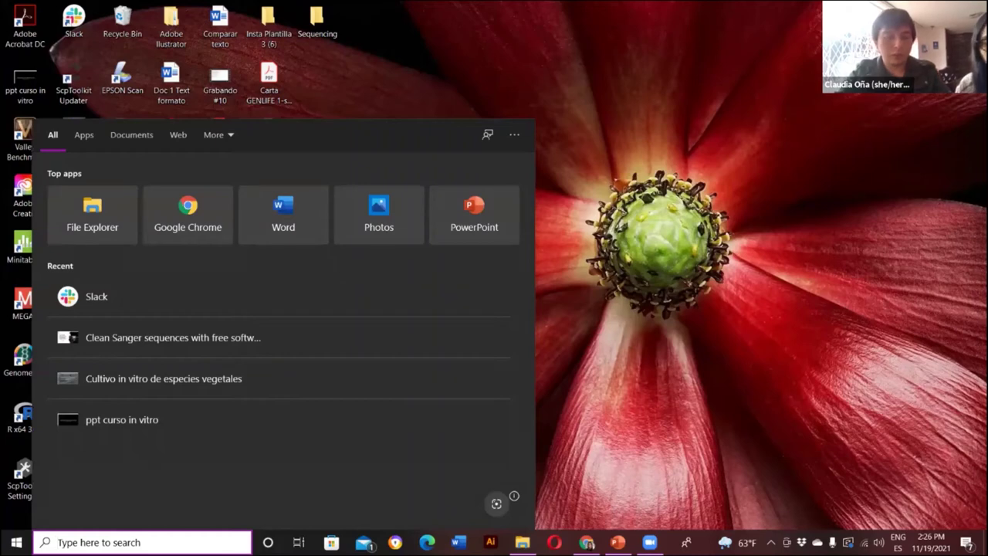
type("pr")
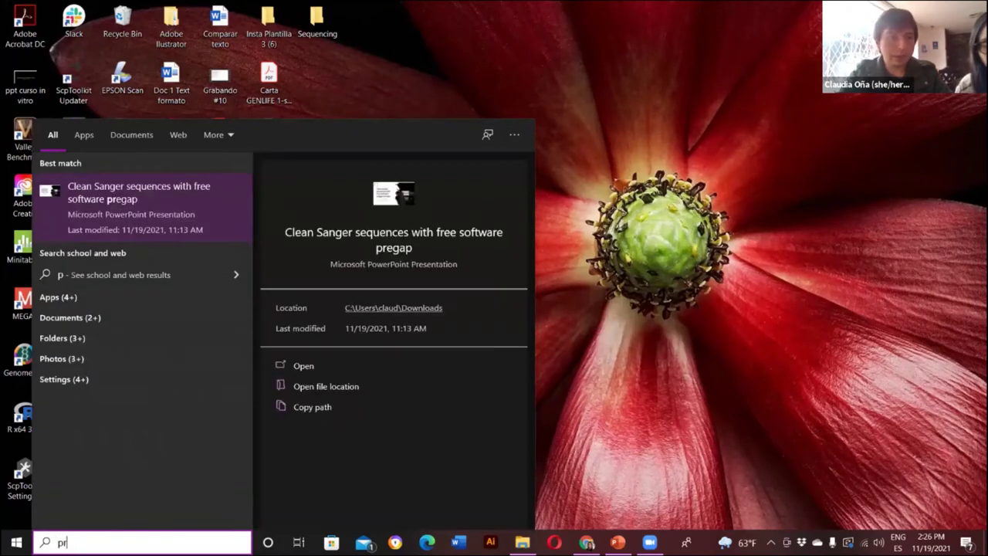
type("e")
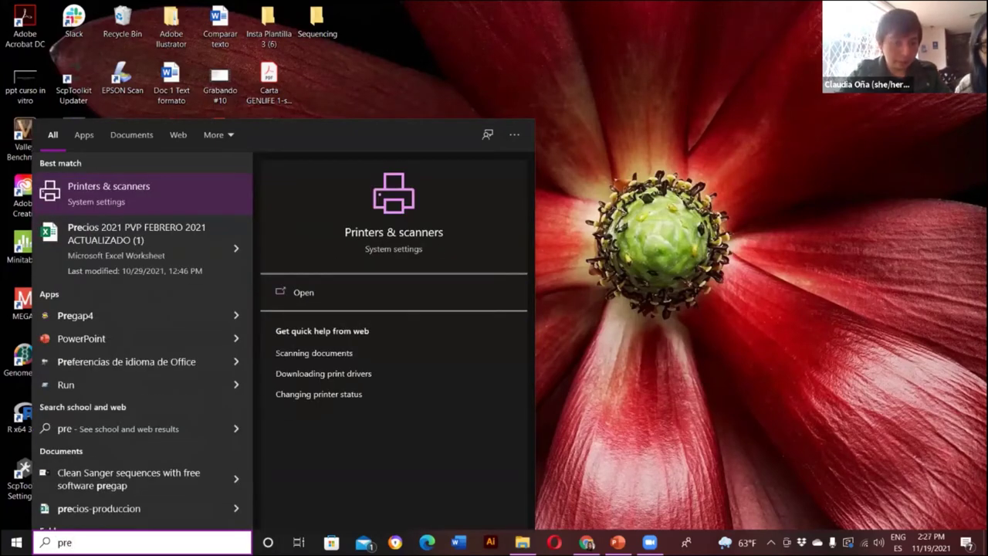
left_click(127, 323)
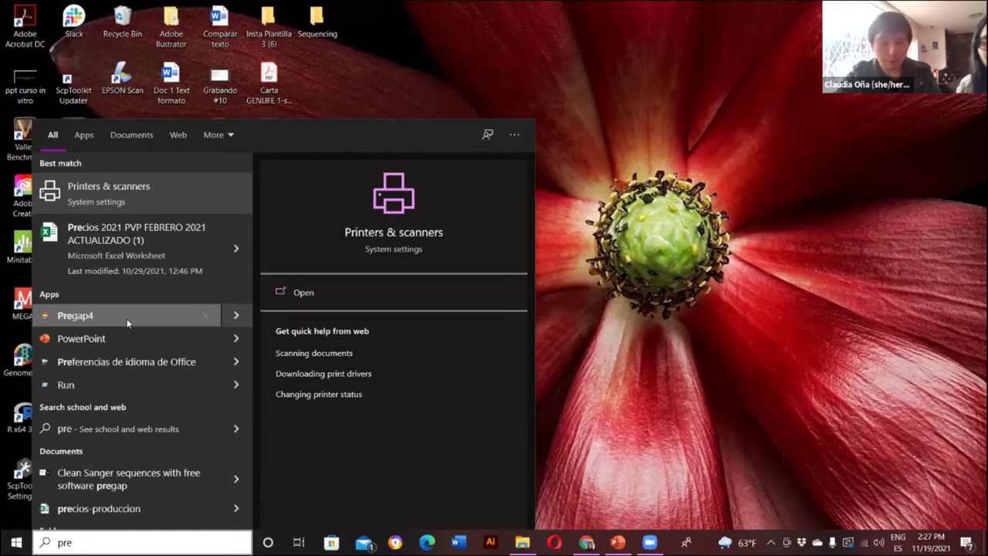
left_click(128, 316)
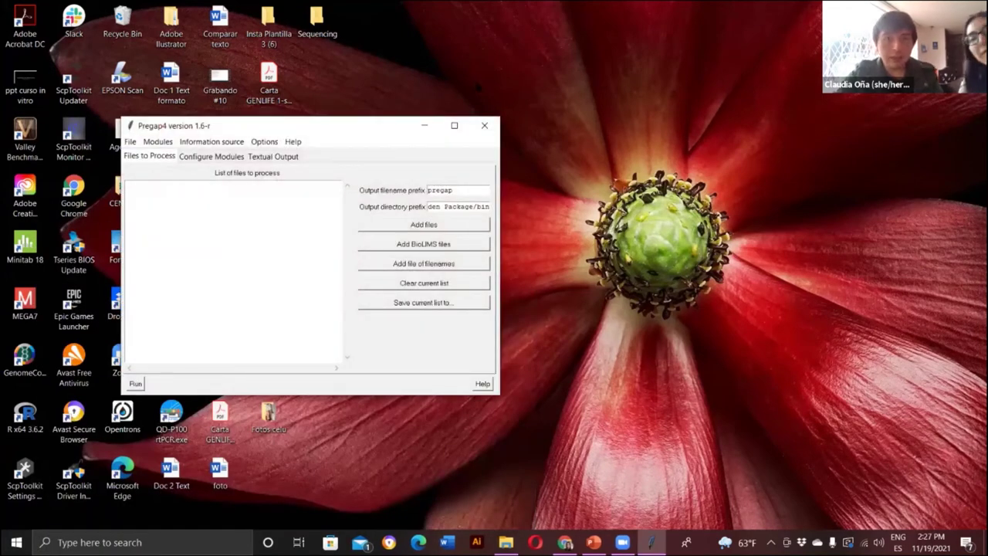
left_click_drag(281, 133, 480, 85)
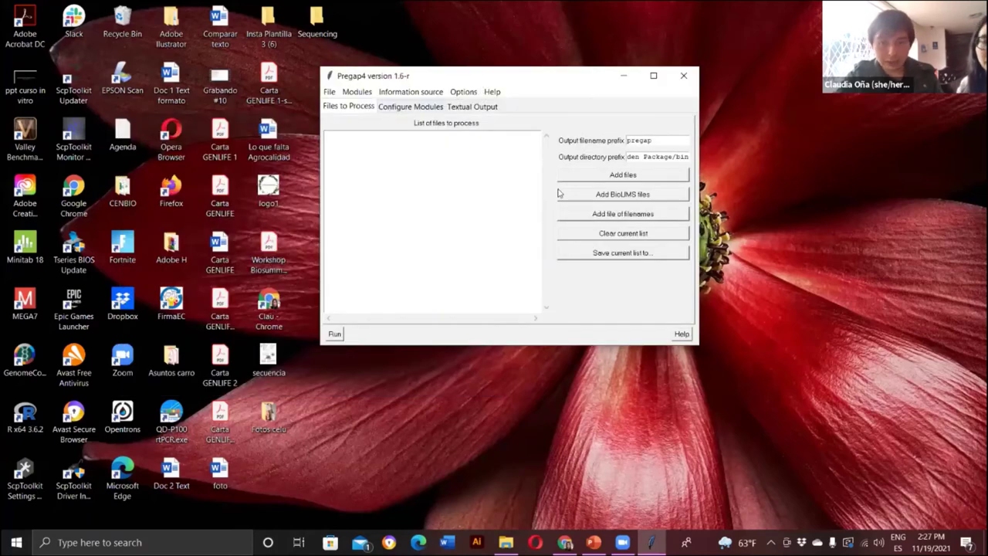
Step: Add the trace files S019_27F and S019_1492R from the desktop's Sequencing folder to the list of files to process
left_click(602, 176)
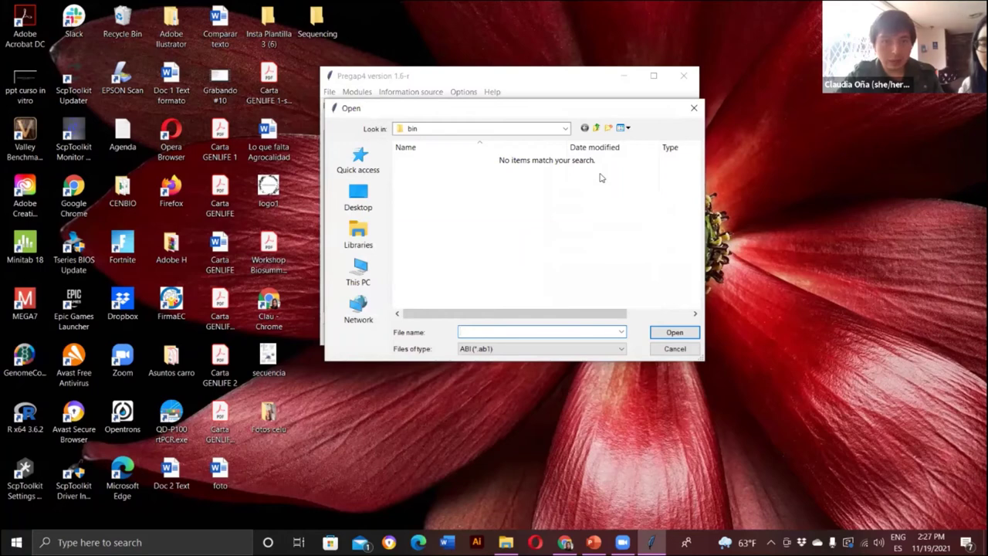
left_click(369, 204)
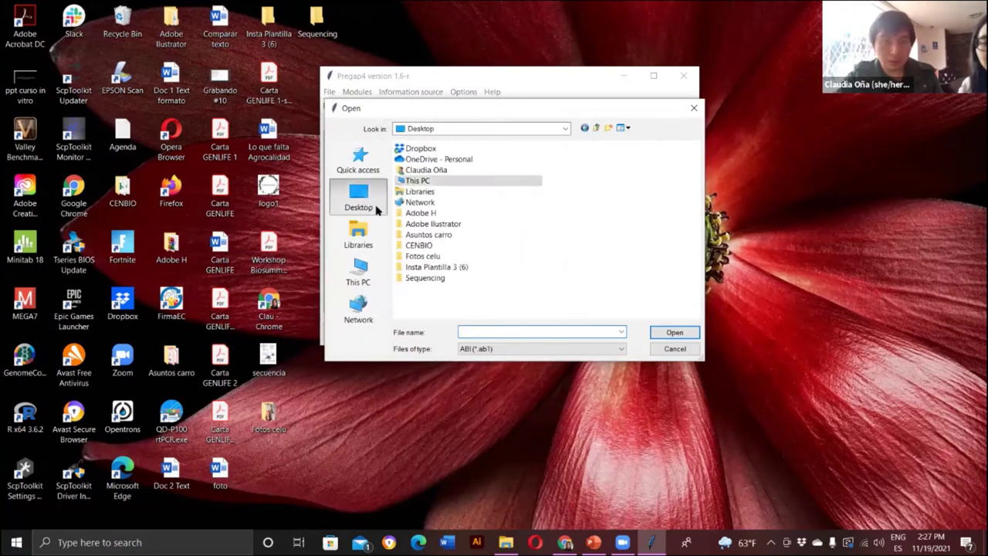
double_click(442, 277)
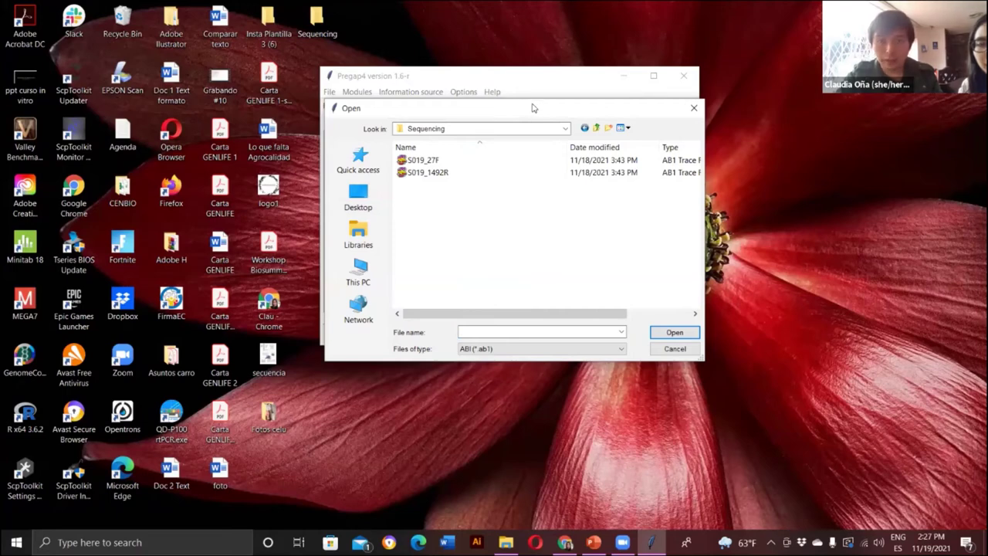
left_click(718, 129)
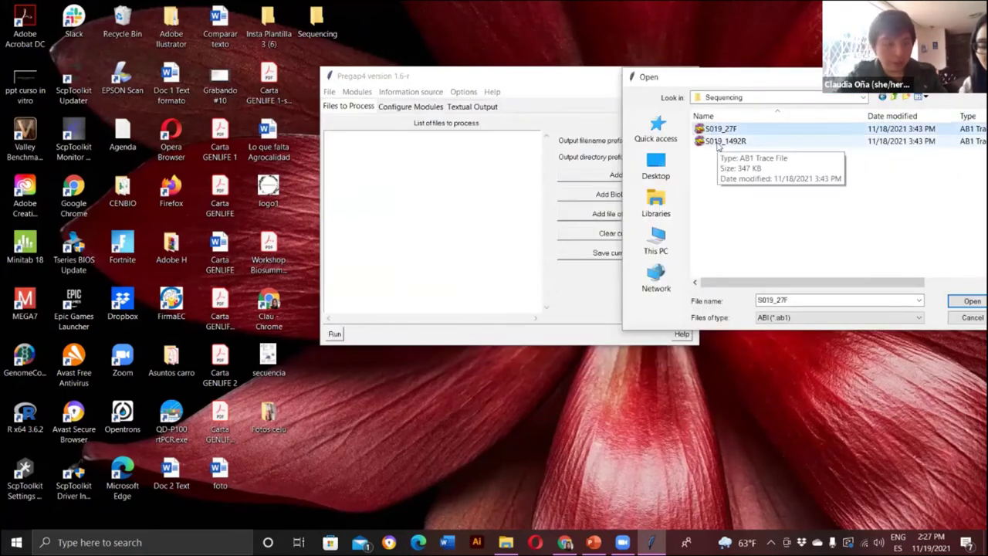
left_click(722, 141, "shift")
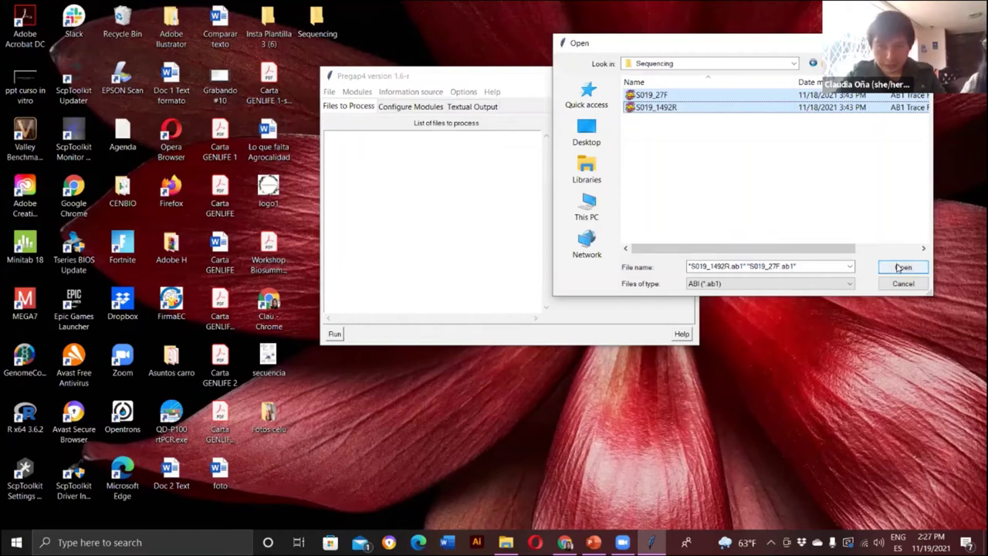
left_click(902, 267)
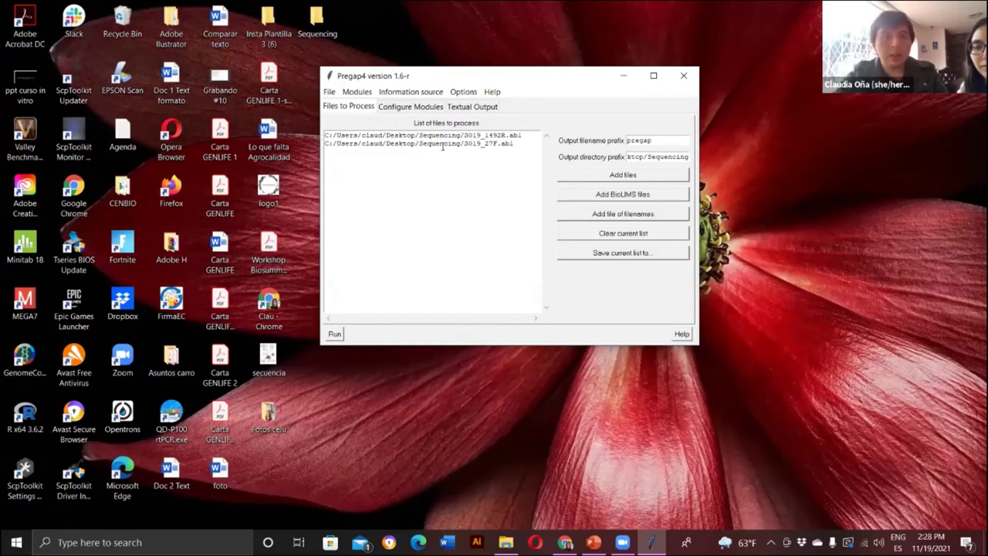
Step: Disable the Quality Clip, Sequencing Vector Clip, Screen For Unclipped Vector and Cloning Vector Clip modules
left_click(425, 108)
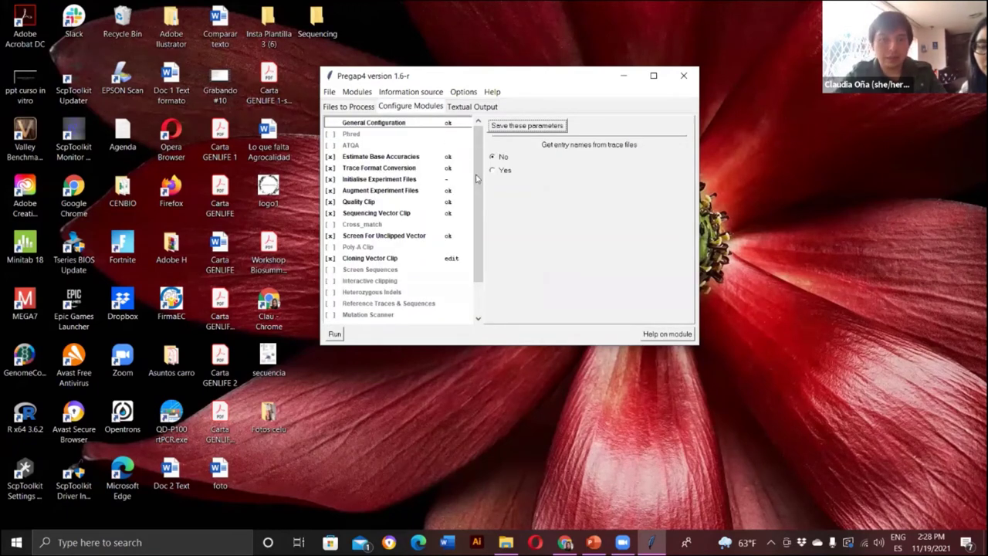
scroll(479, 181, "down", 2)
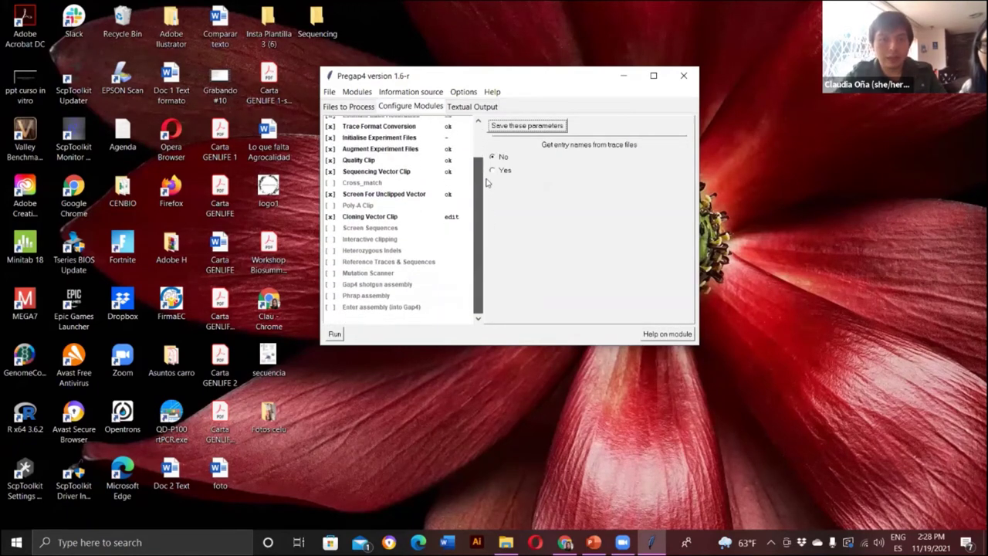
scroll(485, 179, "up", 2)
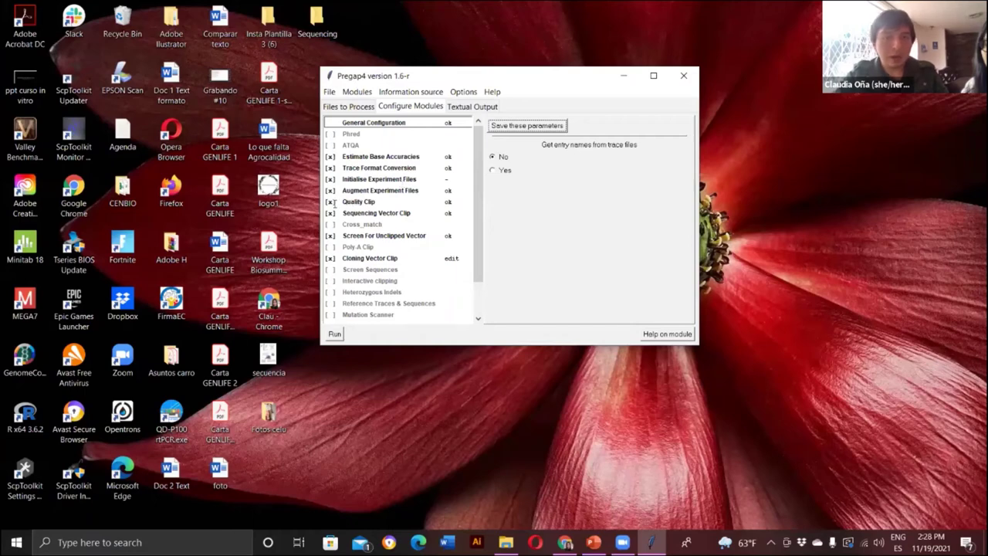
left_click(330, 203)
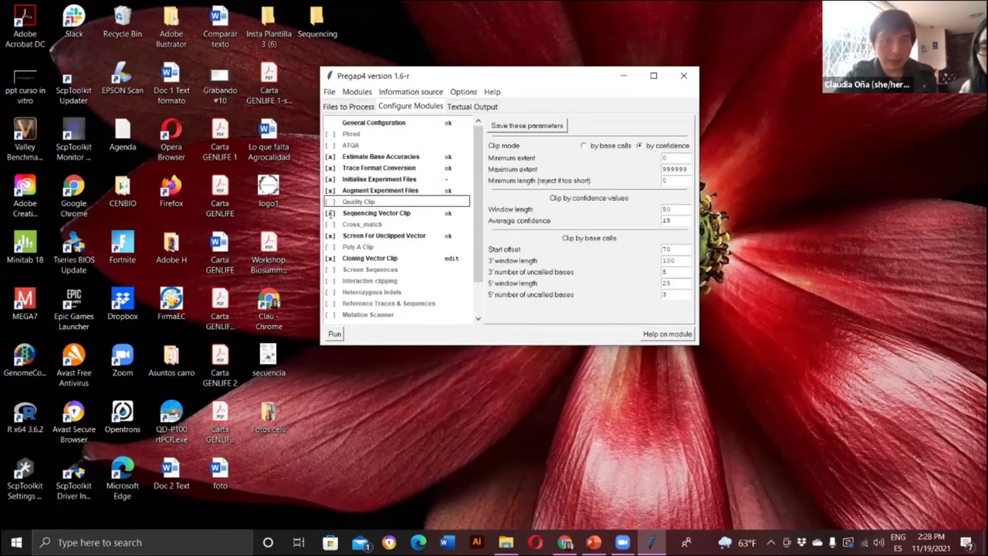
left_click(331, 213)
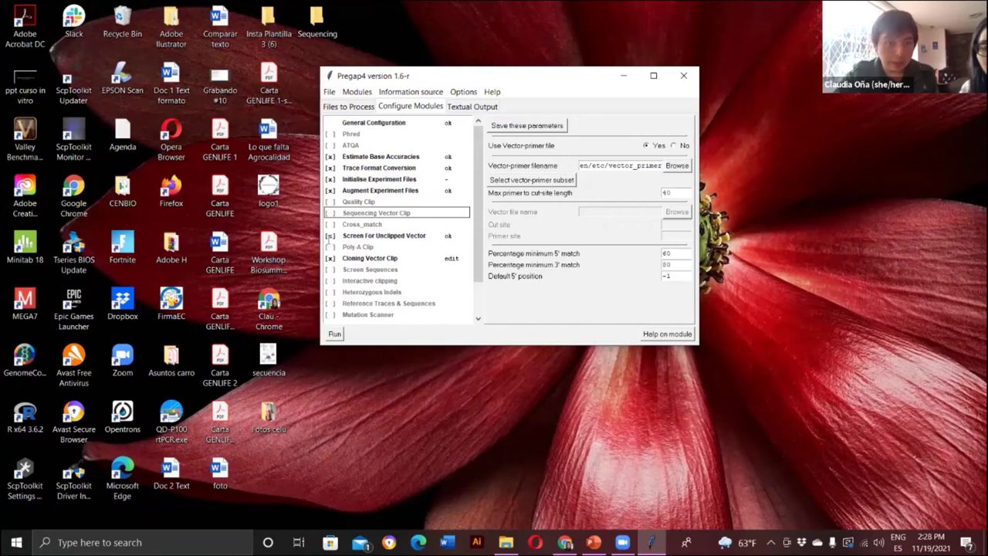
left_click(330, 234)
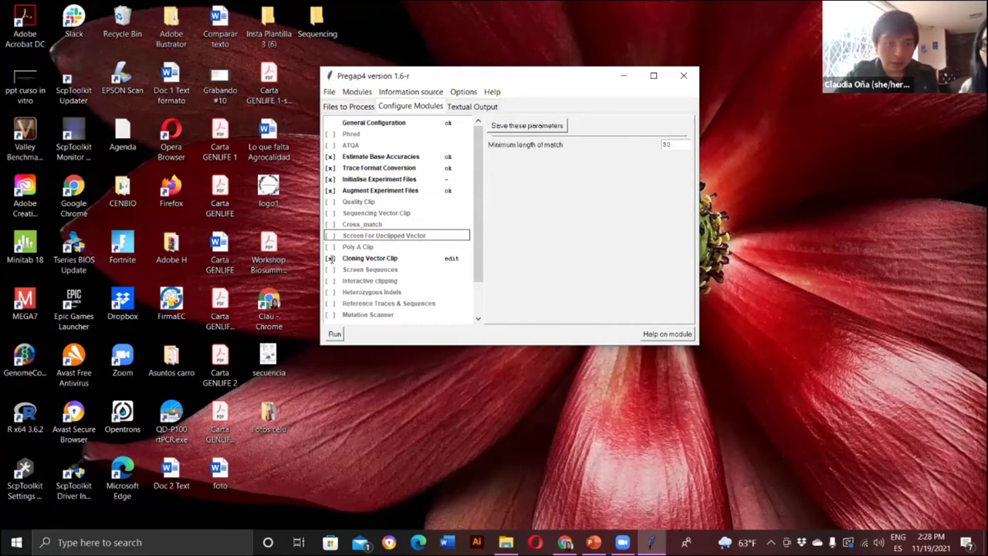
left_click(330, 259)
Step: Enable the Gap4 shotgun assembly module and set it to create a new database named s019
left_click_drag(476, 241, 479, 283)
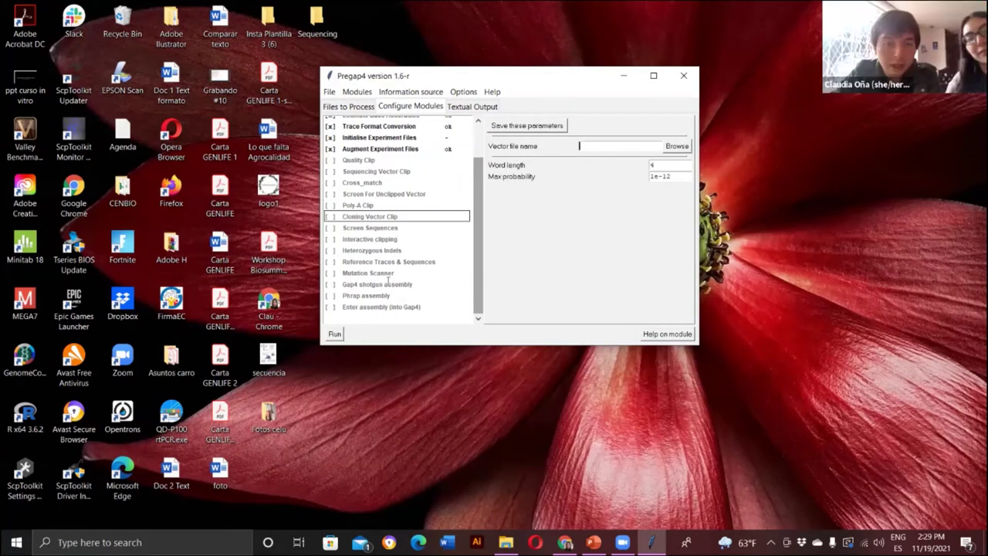
left_click(331, 285)
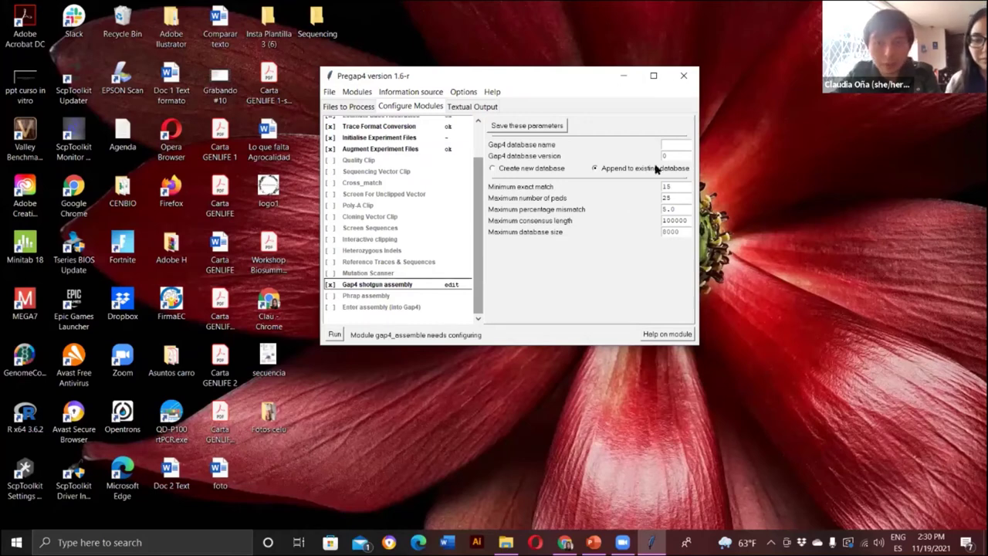
left_click(676, 144)
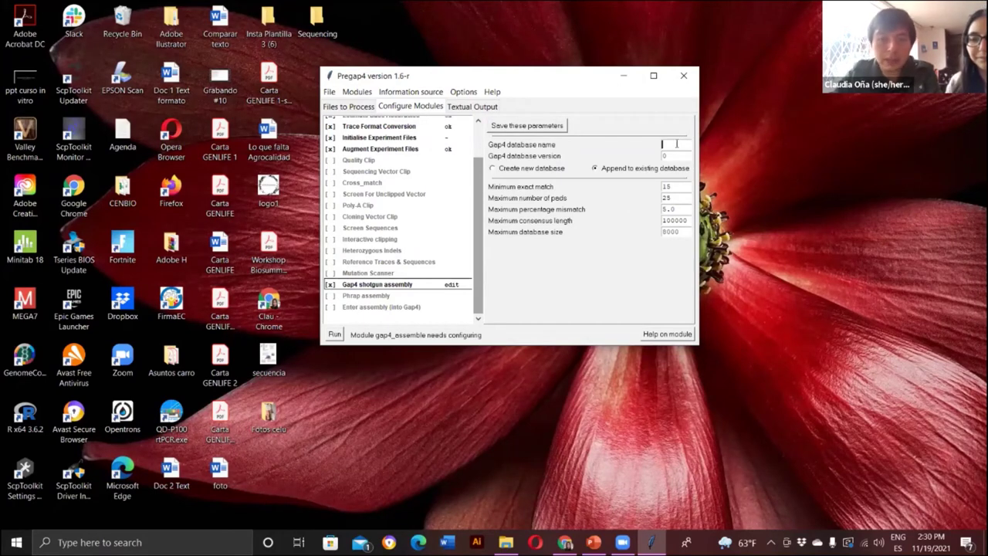
type("s01")
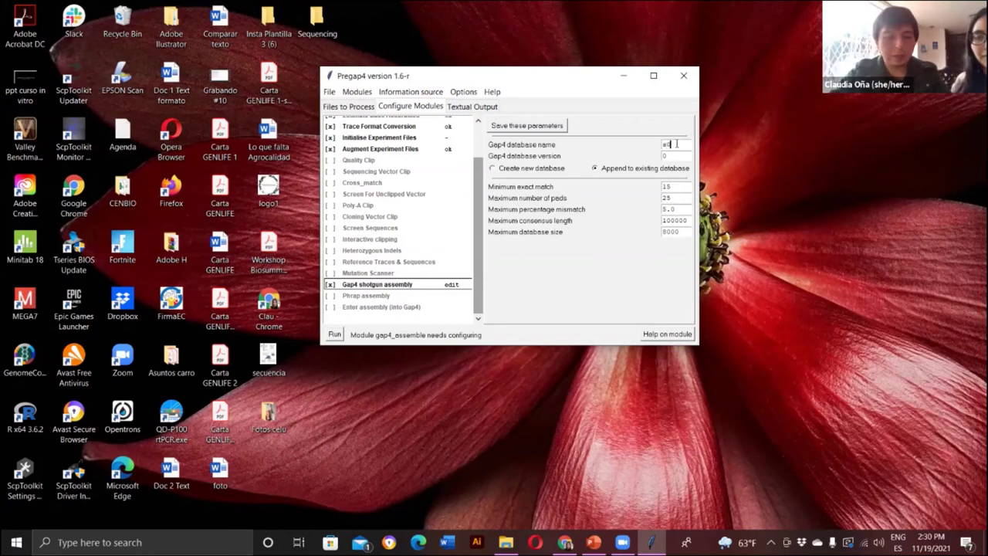
type("9")
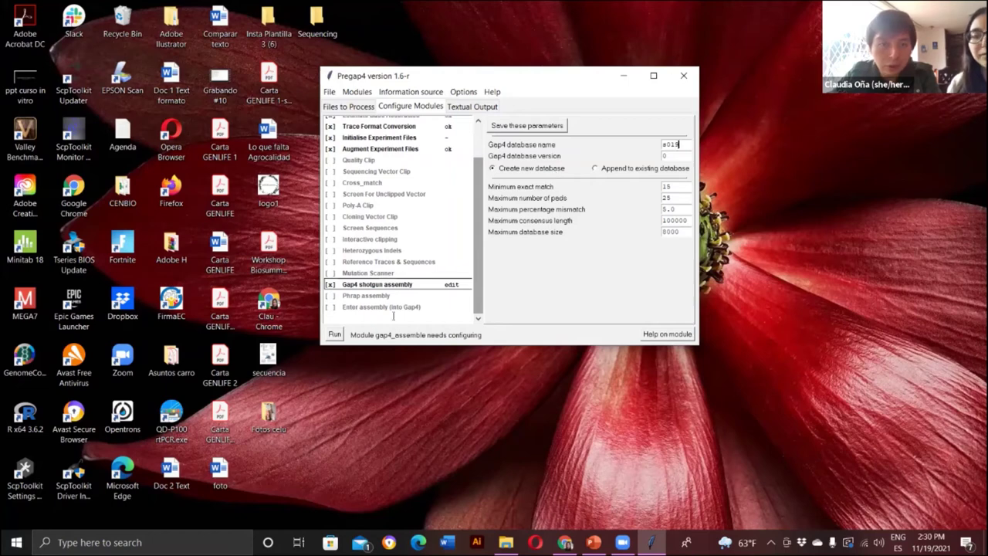
Step: Run the configured modules on the two trace files and shift the Pregap4 window slightly aside
left_click(335, 335)
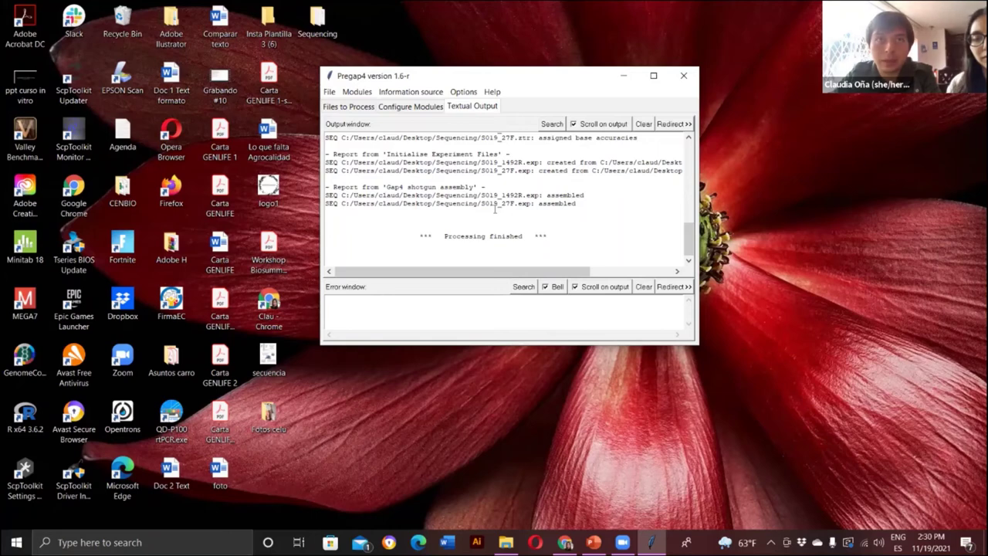
right_click(569, 84)
left_click(521, 80)
left_click_drag(519, 80, 551, 82)
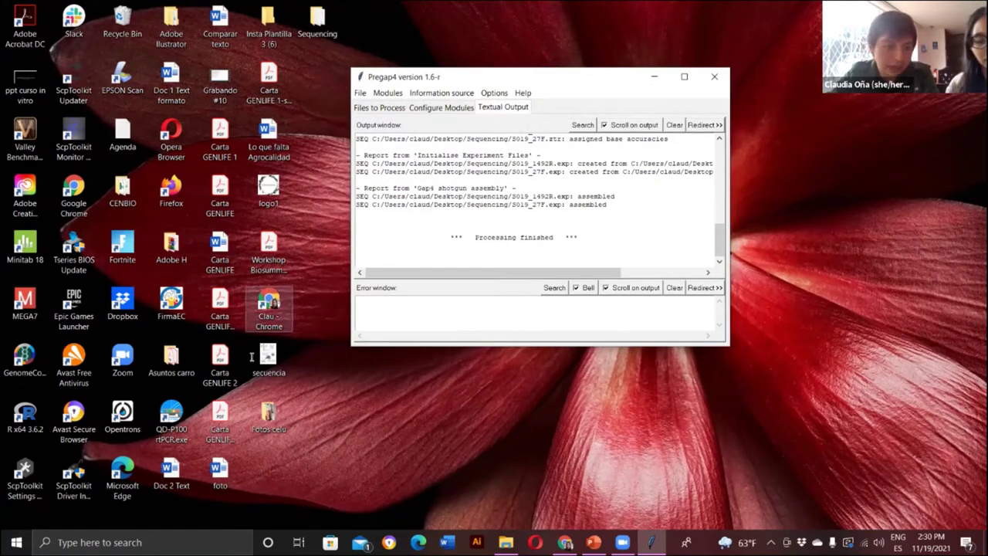
Step: Search the computer for Gap4, launch it and move its window over the Pregap4 window
right_click(164, 542)
left_click(164, 542)
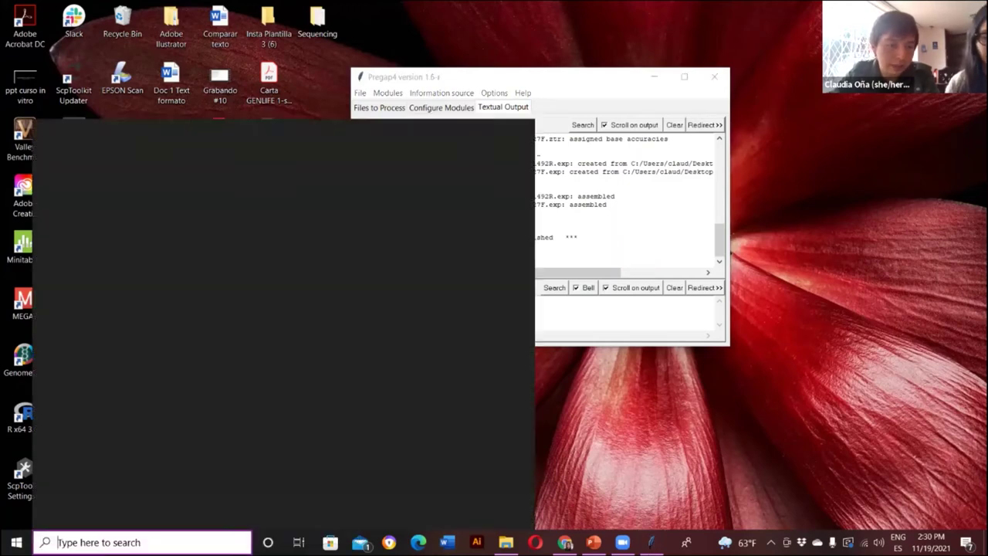
type("g")
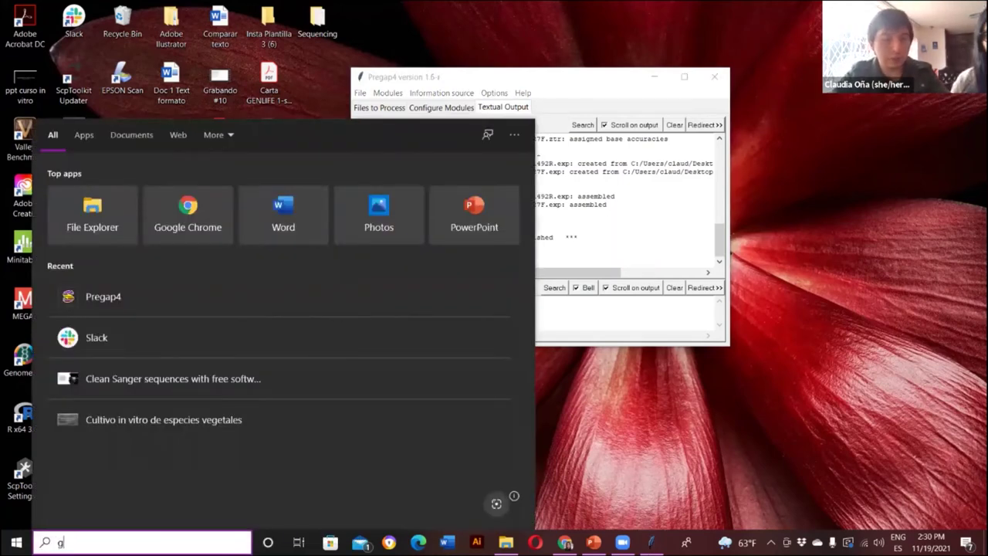
type("ap")
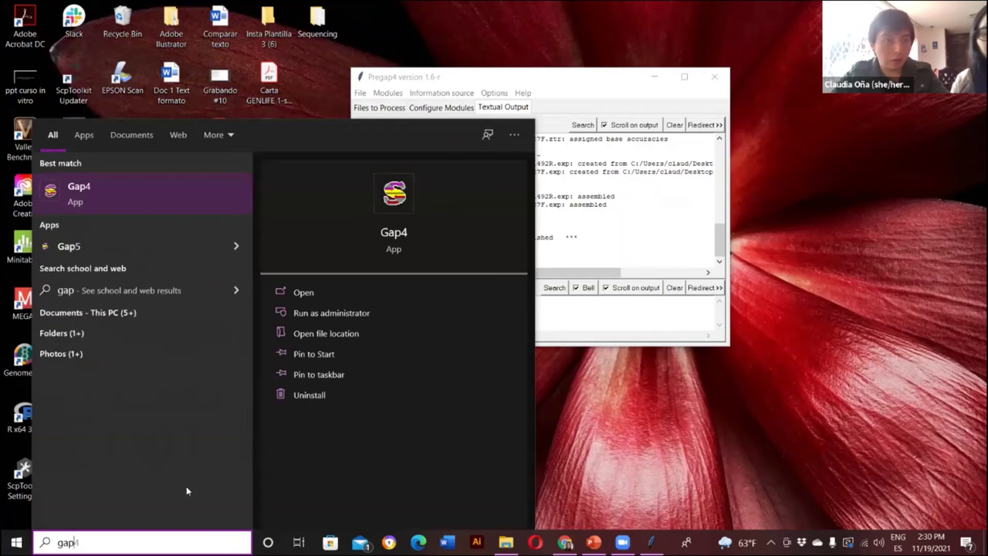
left_click(82, 194)
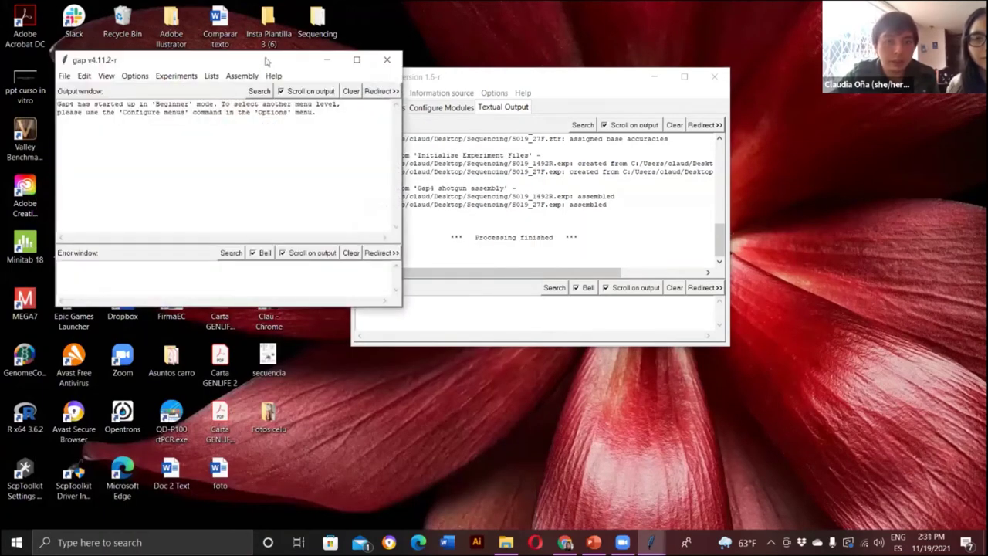
left_click_drag(267, 62, 579, 92)
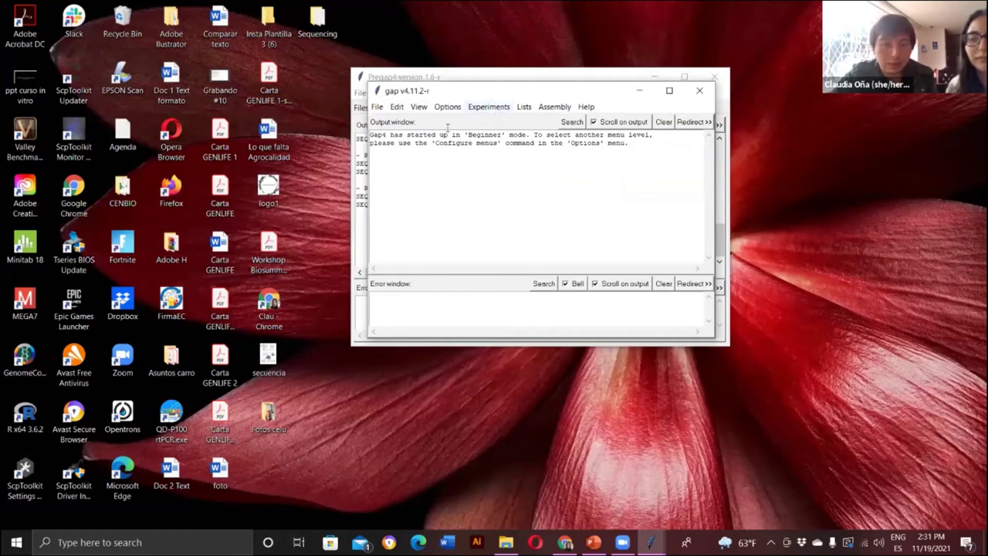
Step: Open the s019.0 database from the Sequencing folder in Gap4
left_click(378, 108)
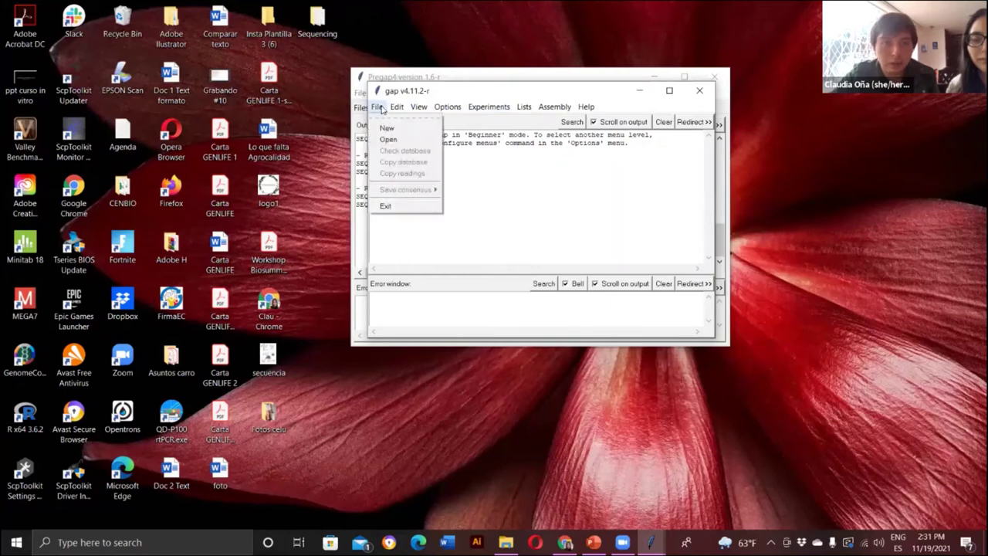
left_click(423, 140)
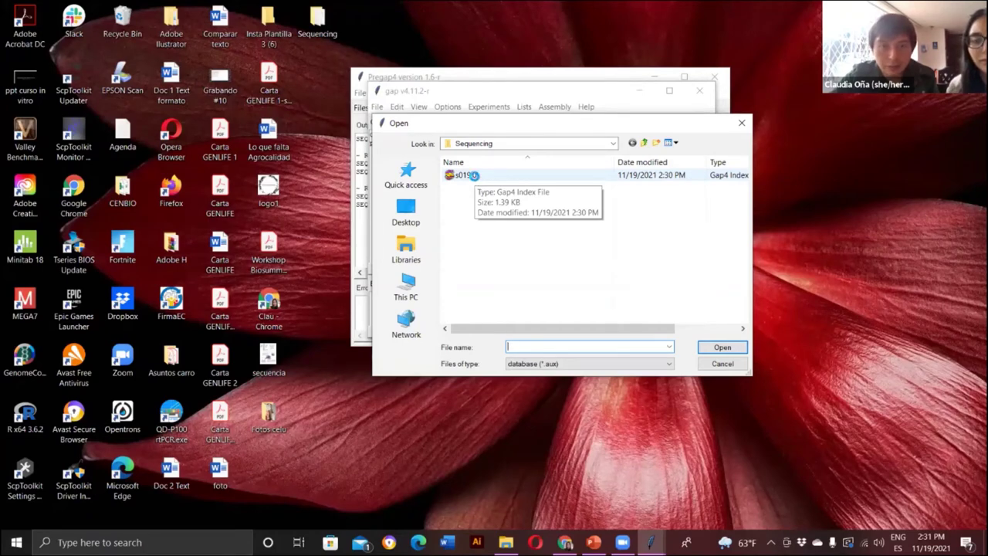
left_click(476, 176)
right_click(474, 174)
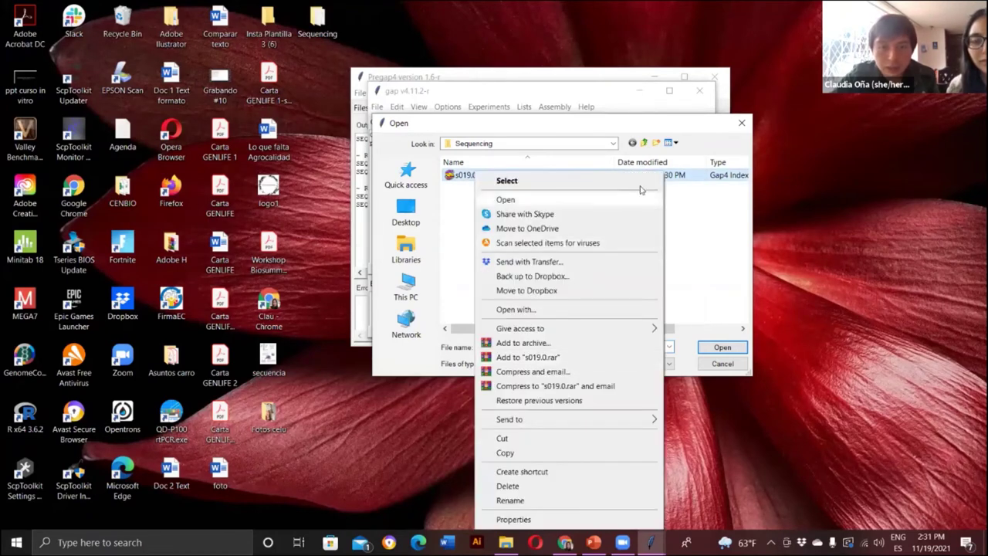
left_click(682, 230)
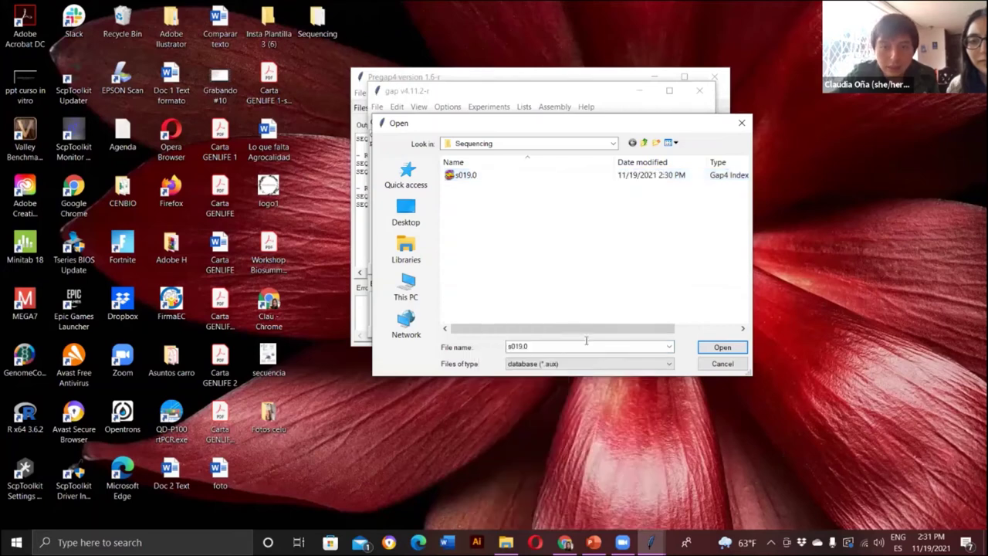
left_click(507, 179)
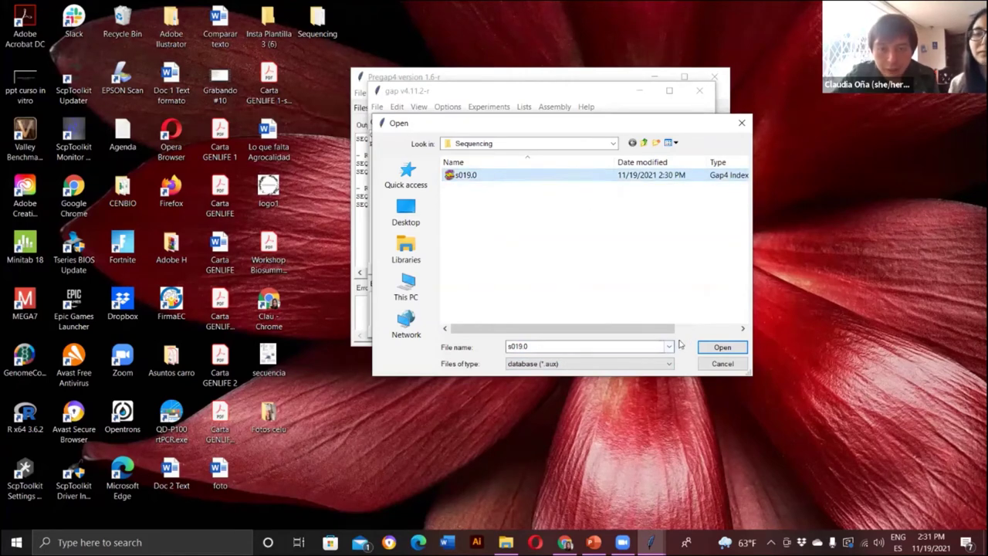
left_click(721, 347)
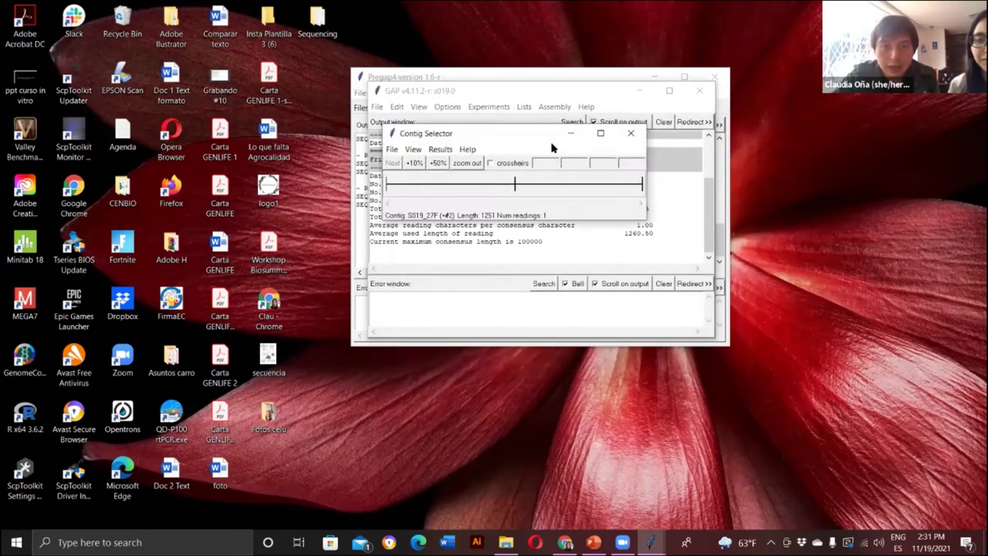
Step: Rearrange the main GAP window and the Contig Selector so the database information and the contig lines can both be seen
left_click_drag(547, 138, 556, 238)
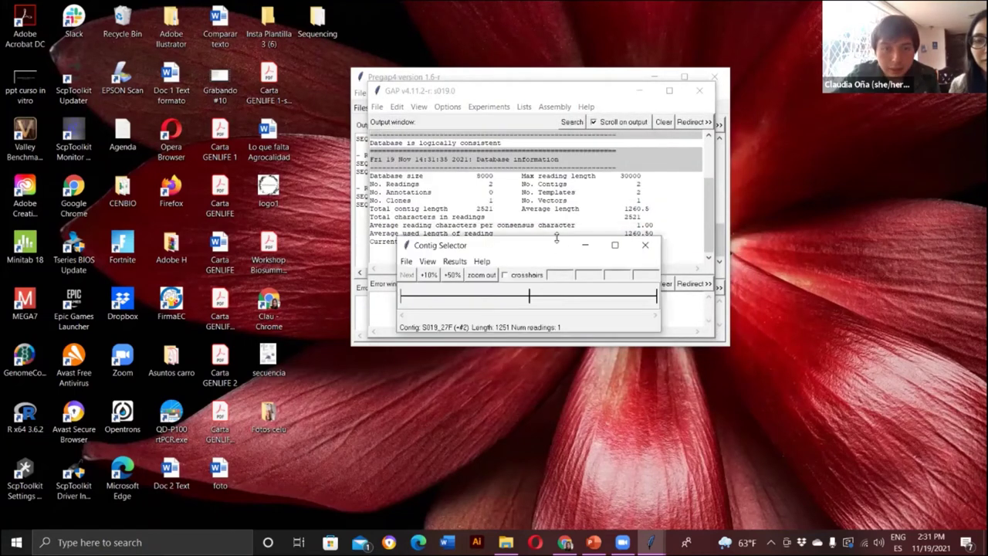
left_click(546, 95)
left_click_drag(547, 95, 544, 42)
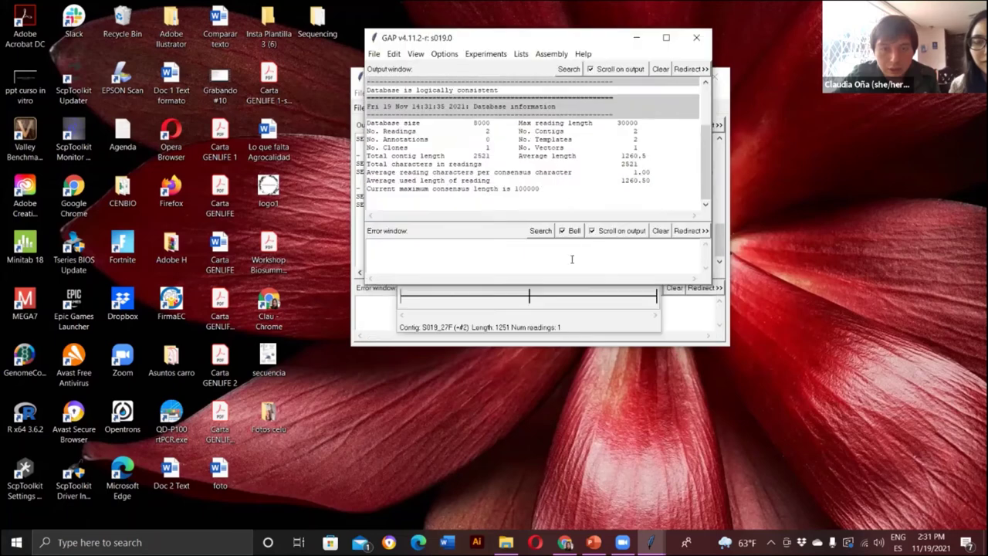
left_click(591, 327)
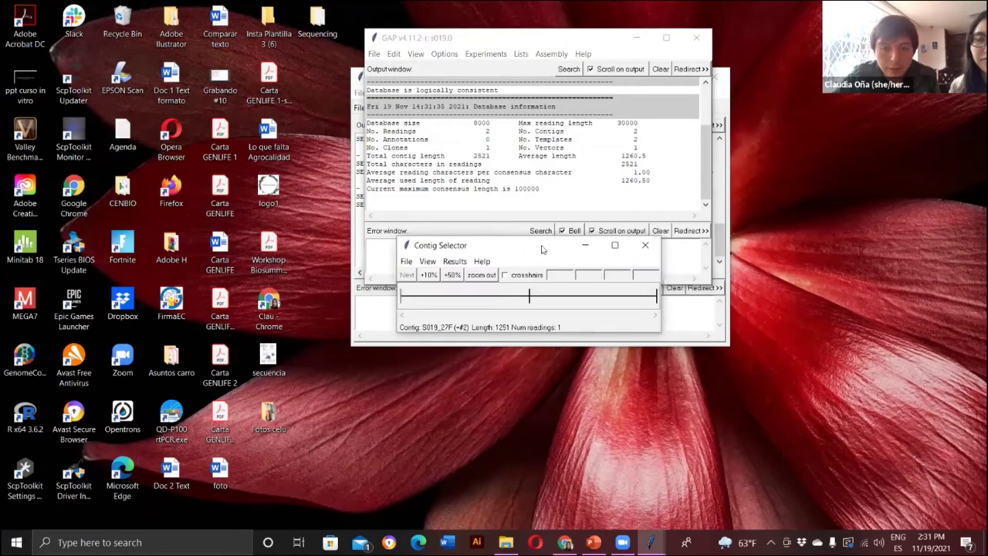
left_click_drag(539, 245, 531, 234)
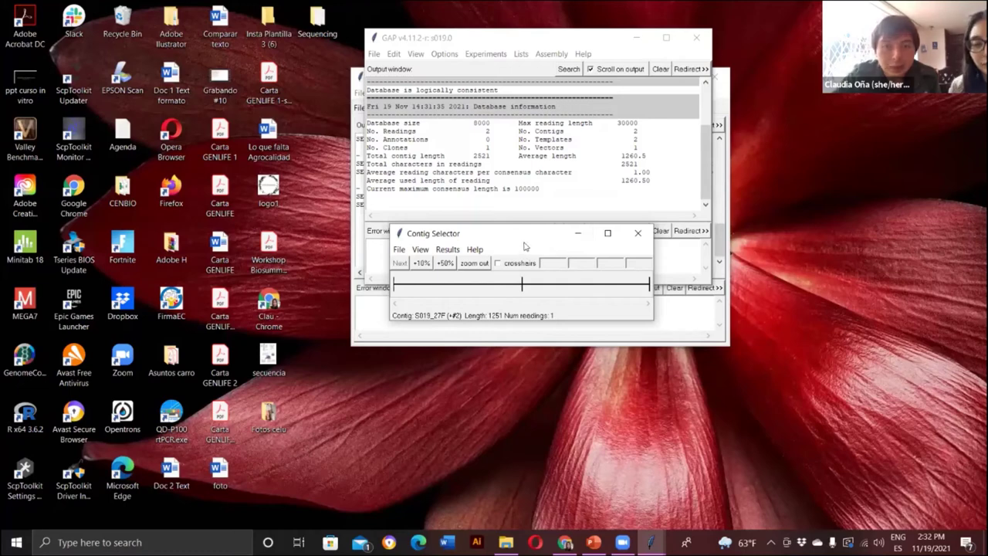
left_click_drag(524, 242, 536, 258)
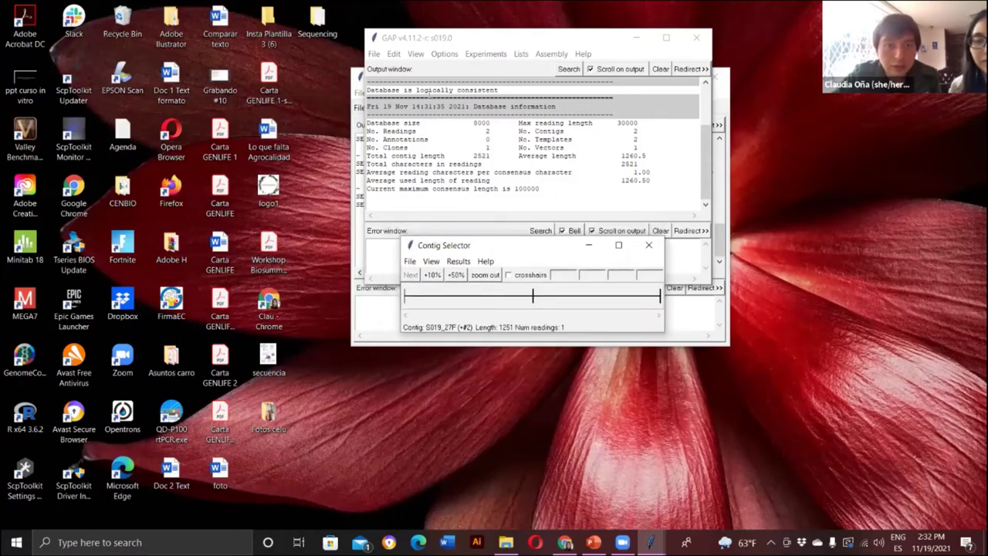
Step: Find internal joins with a minimum overlap of 10, a maximum percent mismatch of 100 and the sensitive alignment algorithm
left_click(417, 55)
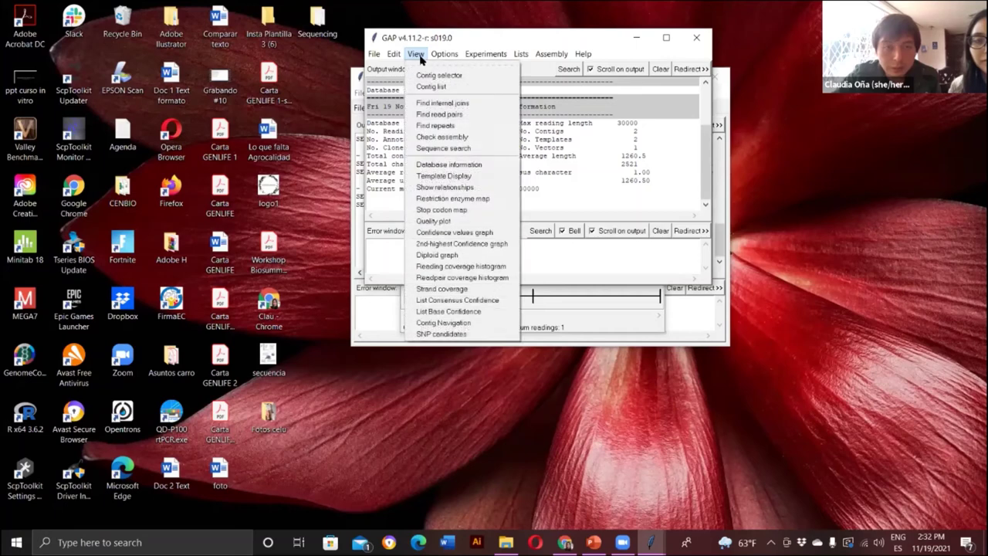
left_click(446, 104)
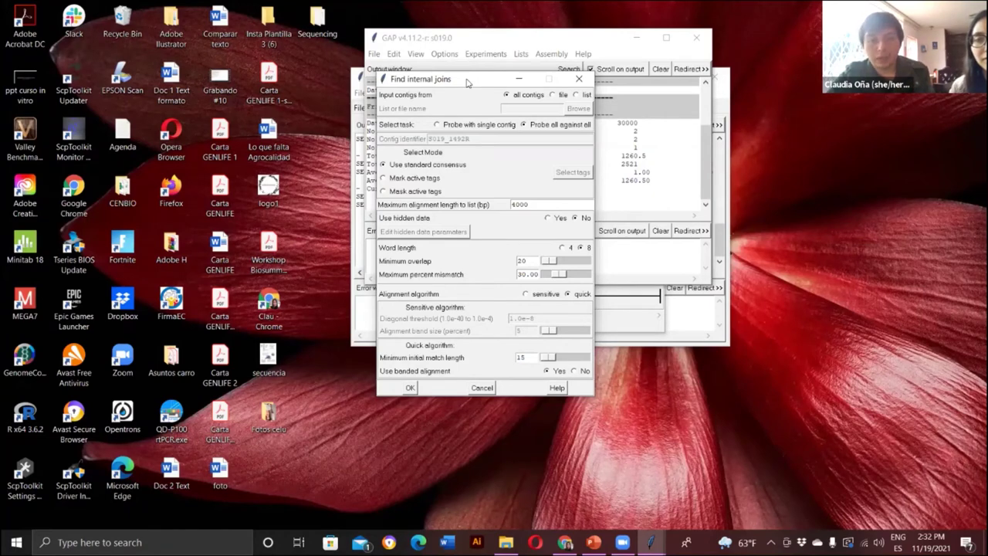
left_click_drag(466, 83, 486, 67)
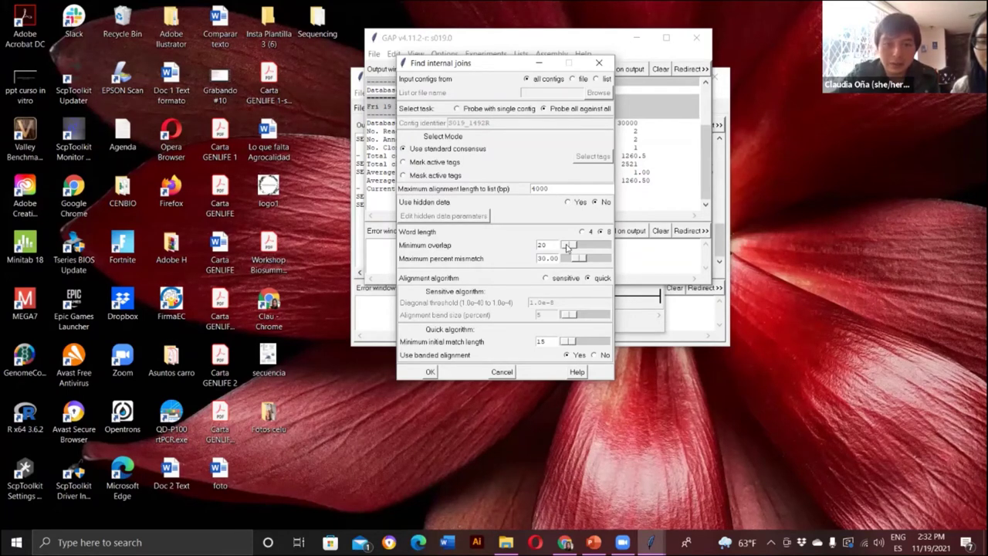
left_click_drag(567, 245, 614, 261)
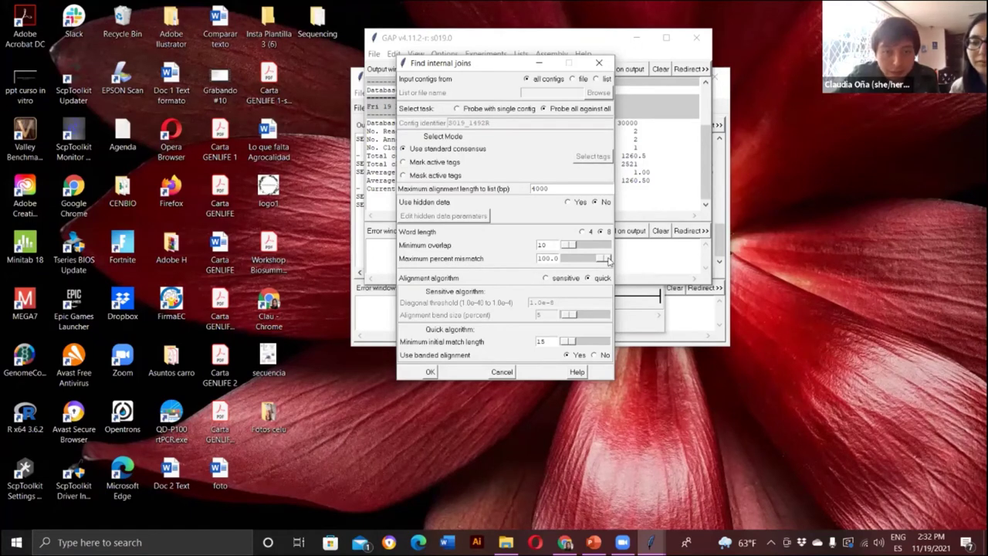
left_click(547, 279)
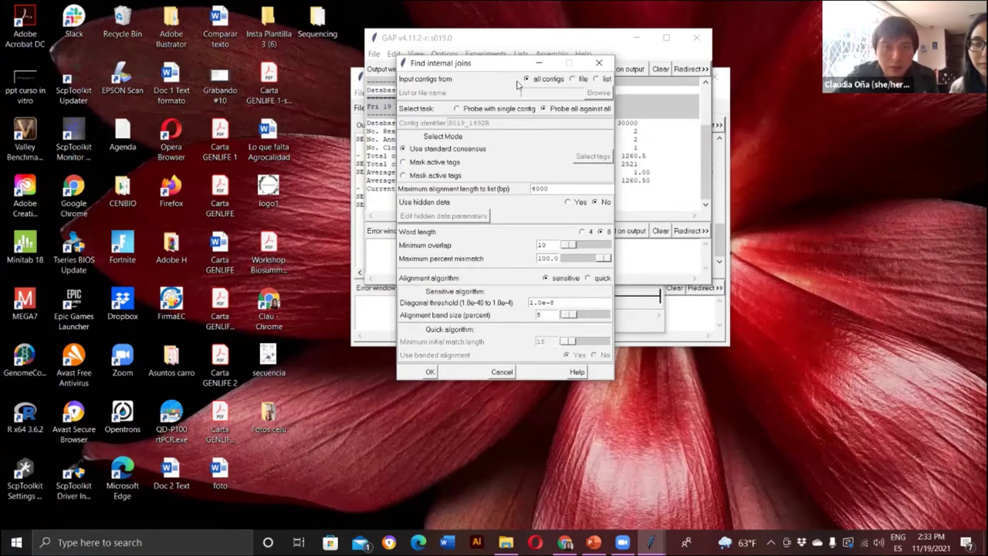
left_click_drag(514, 66, 514, 55)
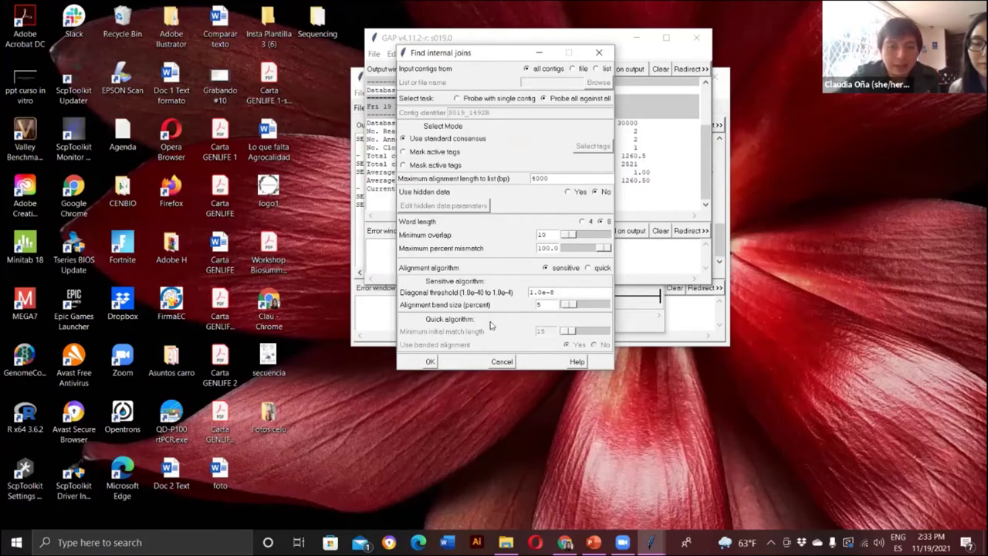
left_click(431, 363)
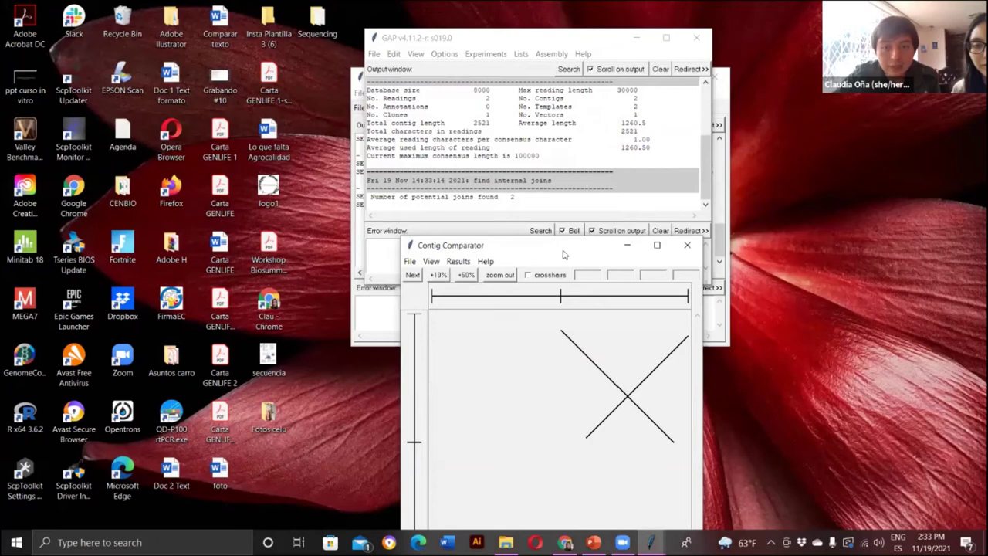
Step: Move the Contig Comparator up and compare the details of the two crossing diagonal matches
left_click_drag(563, 254, 536, 54)
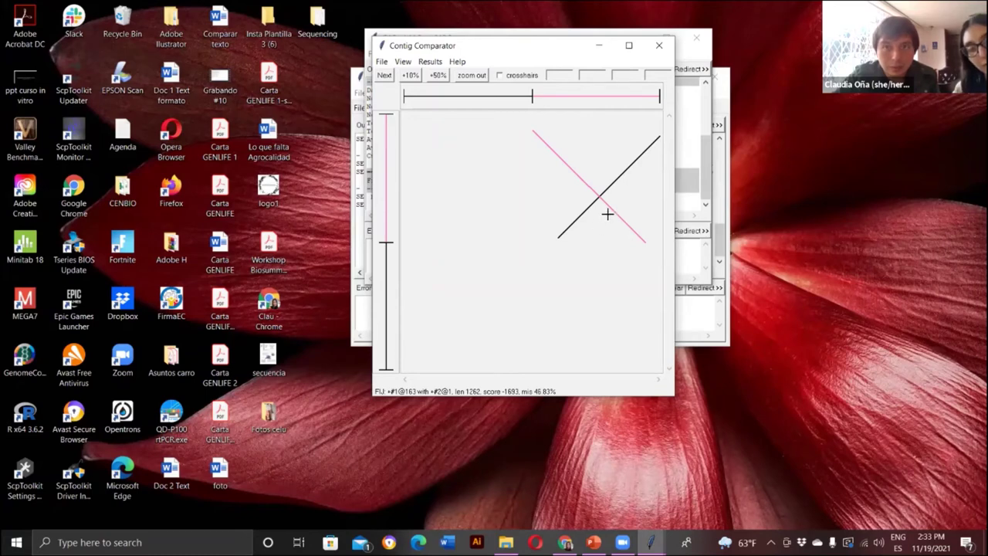
left_click(643, 161)
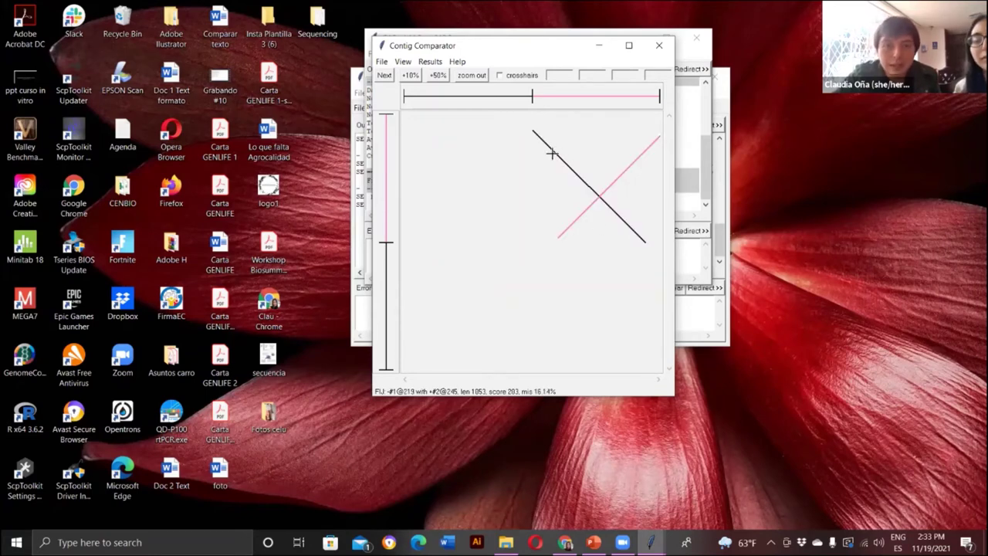
left_click(558, 153)
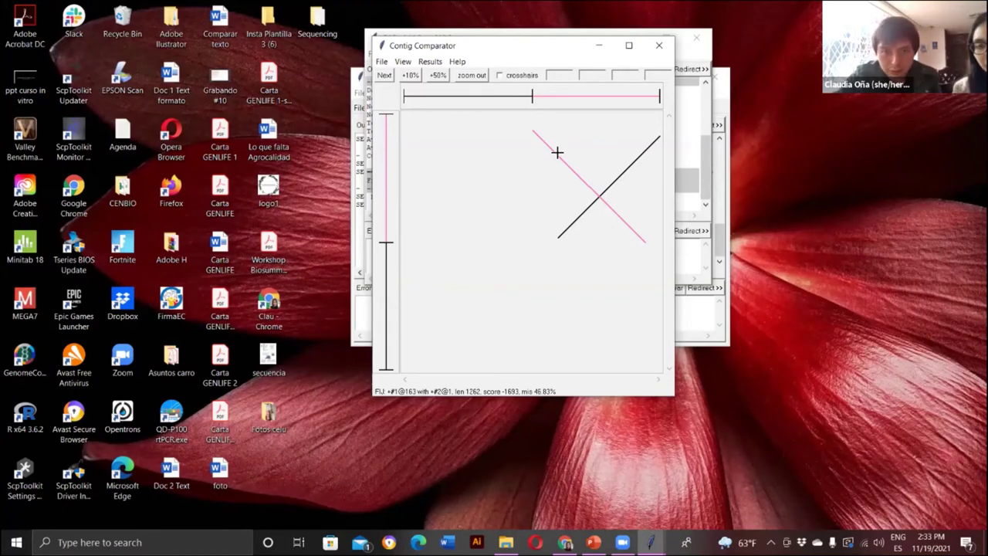
left_click(625, 171)
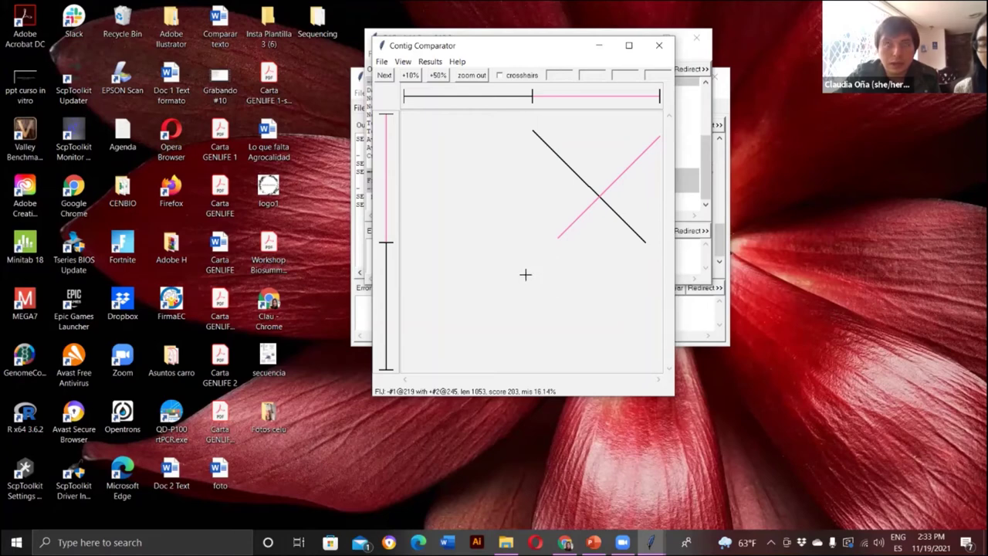
Step: Open the rising diagonal match in the Join Editor and try to join contigs S019_1492R and S019_27F
left_click(642, 155)
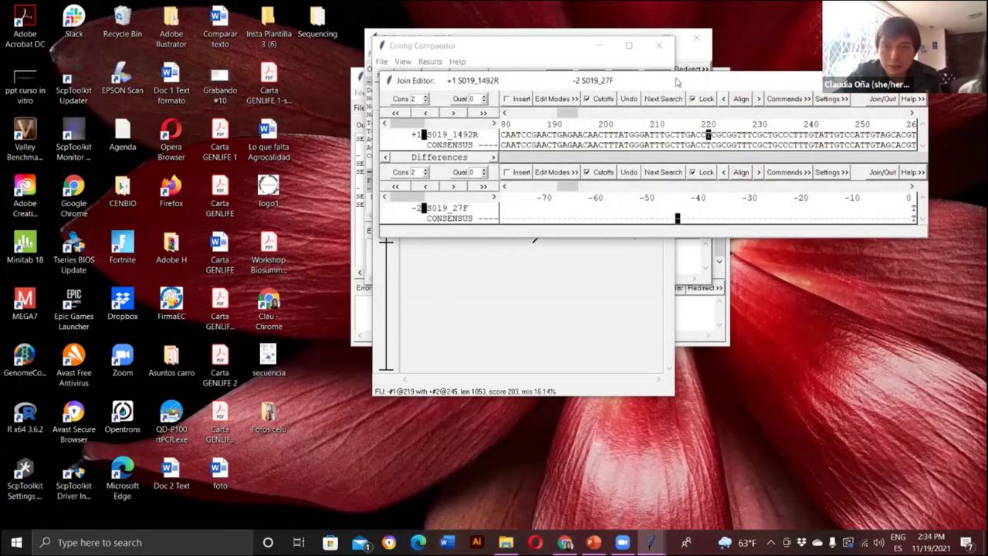
left_click_drag(676, 81, 562, 70)
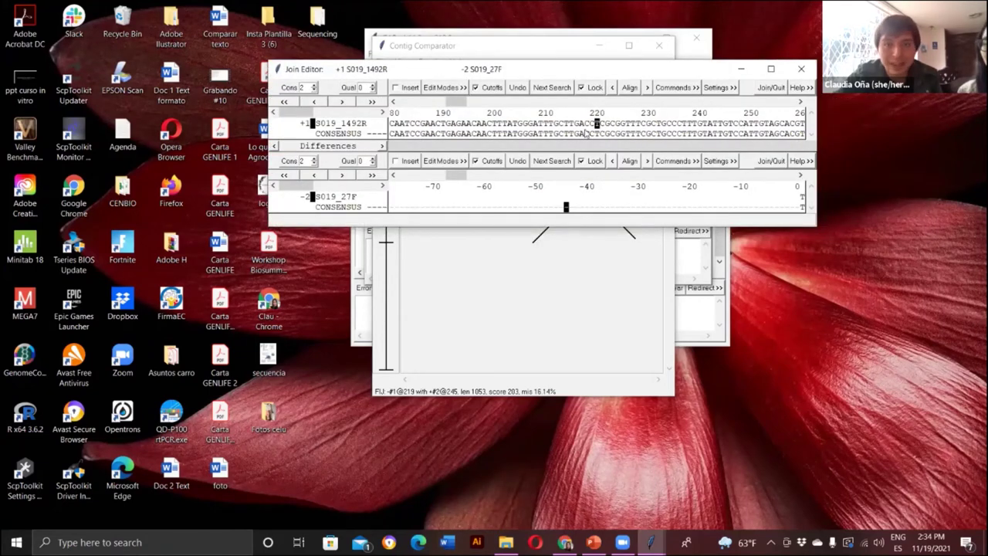
left_click(773, 89)
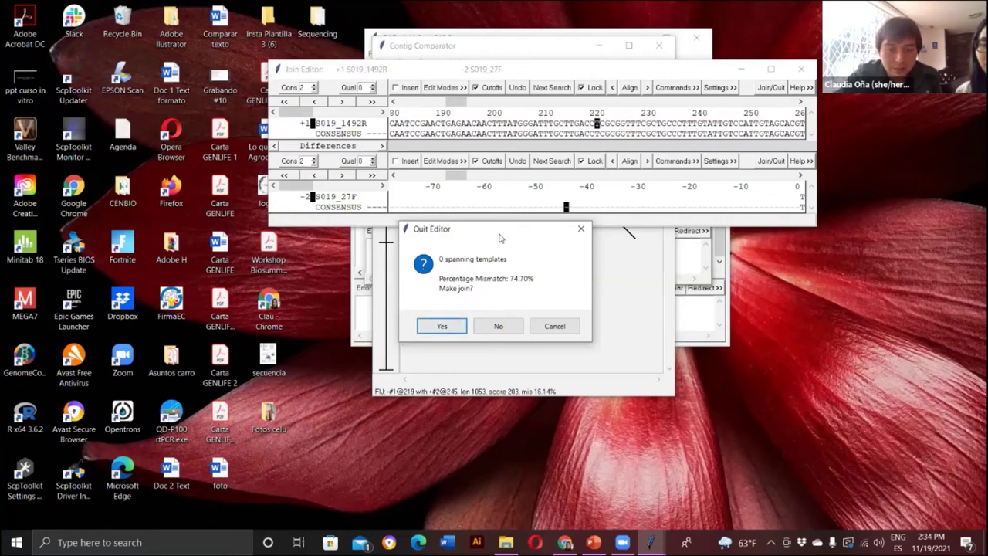
left_click(442, 327)
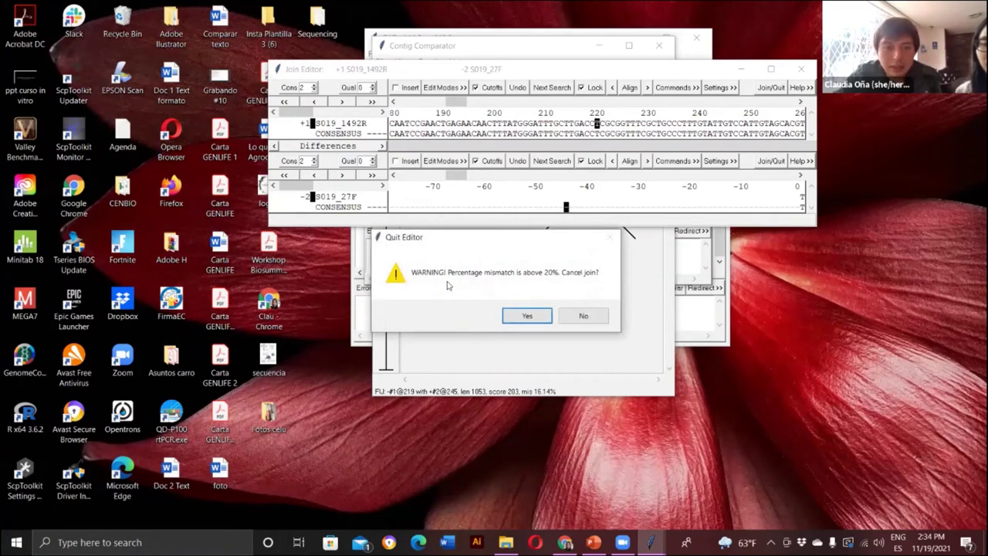